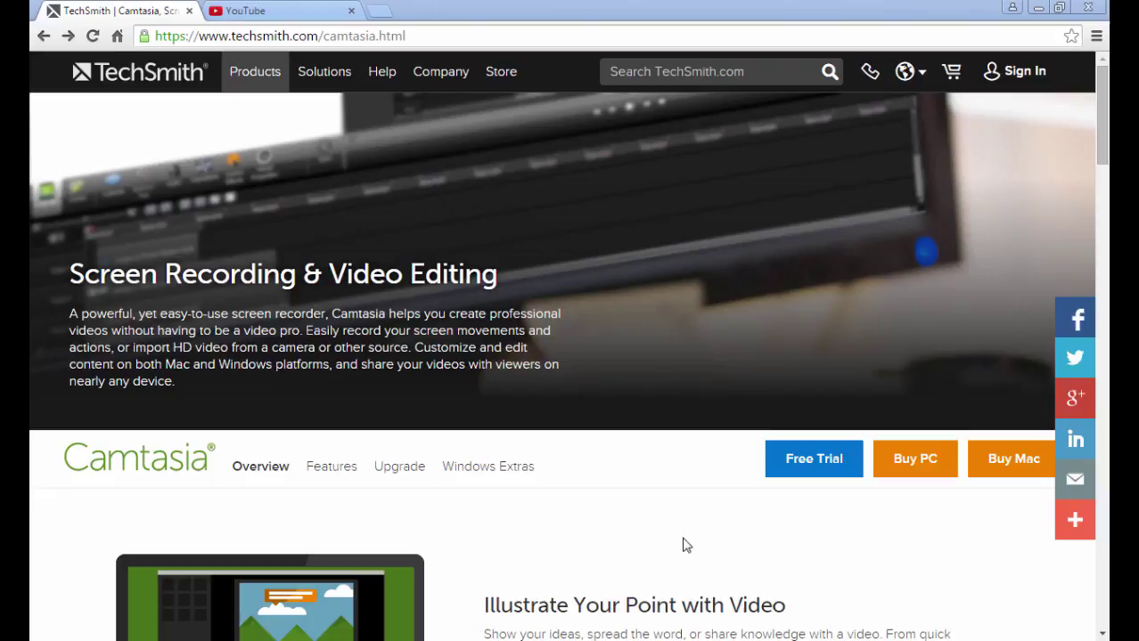
- Reach the TechSmith Create a New Account form for the Camtasia free trial, then open the Start menu
left_click(799, 472)
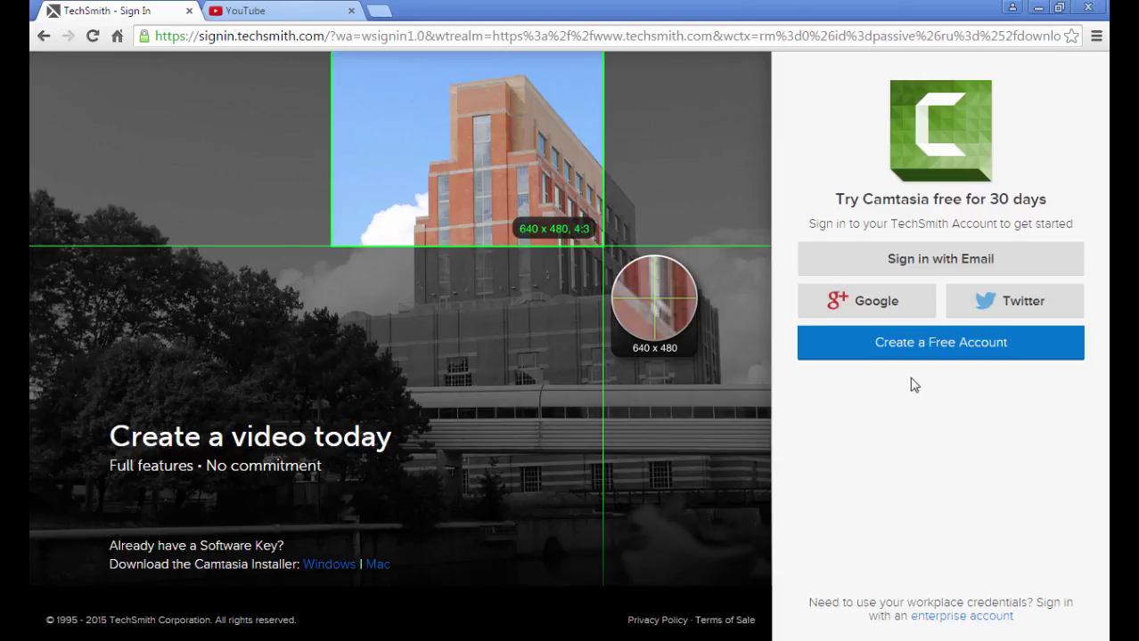
left_click(940, 354)
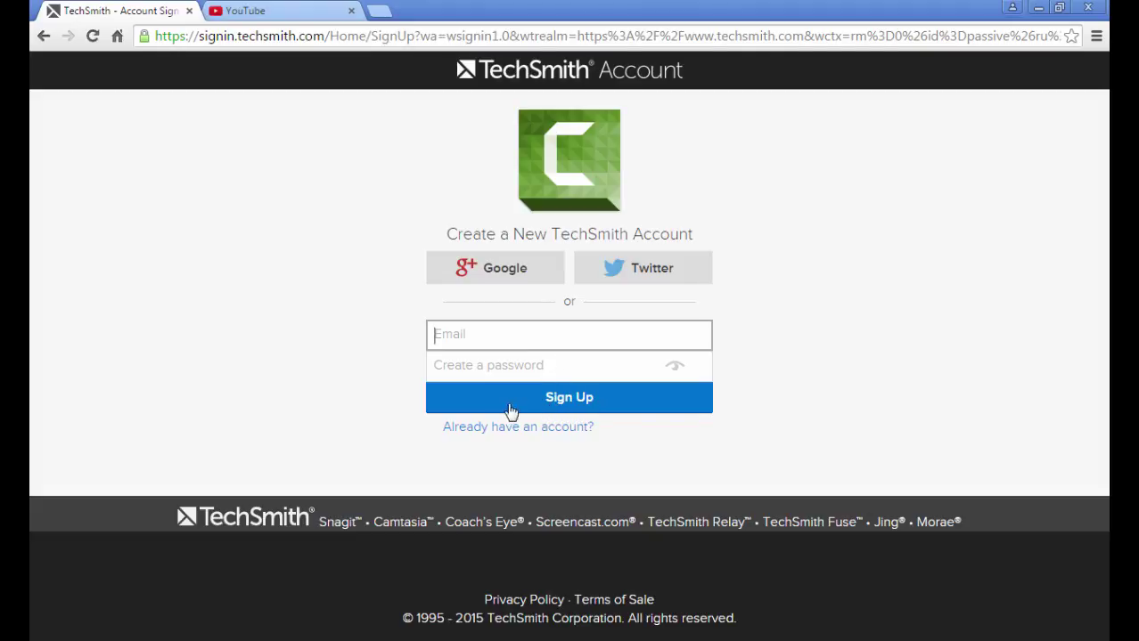
left_click(71, 633)
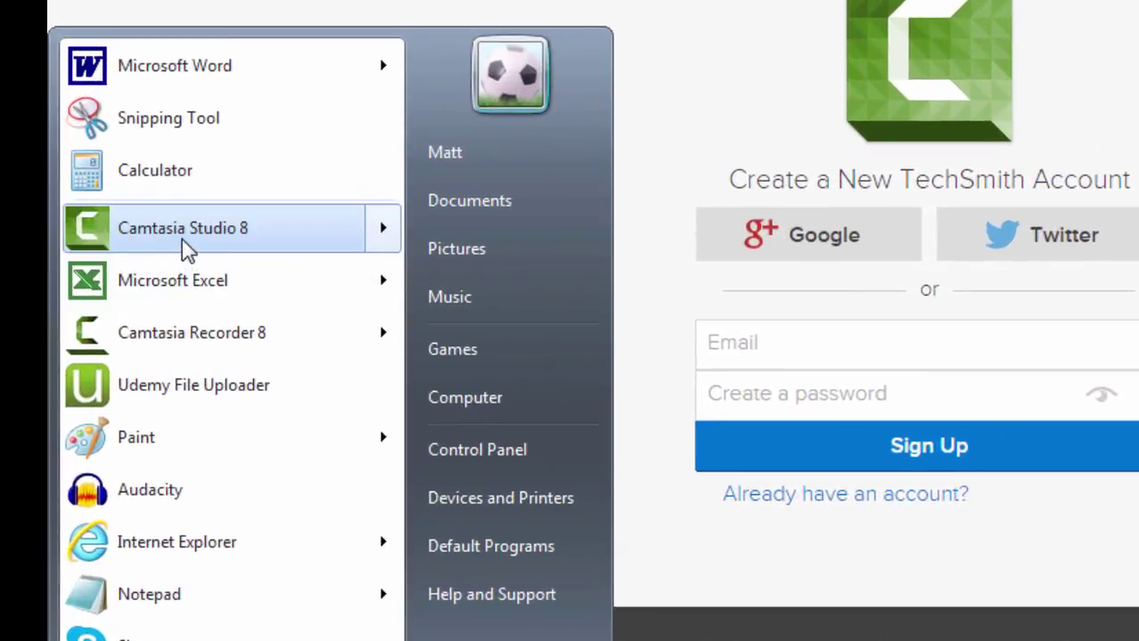
- Launch Camtasia Studio 8 and open the YouTube - 4 (Watermark Intro) project
mouse_move(186, 234)
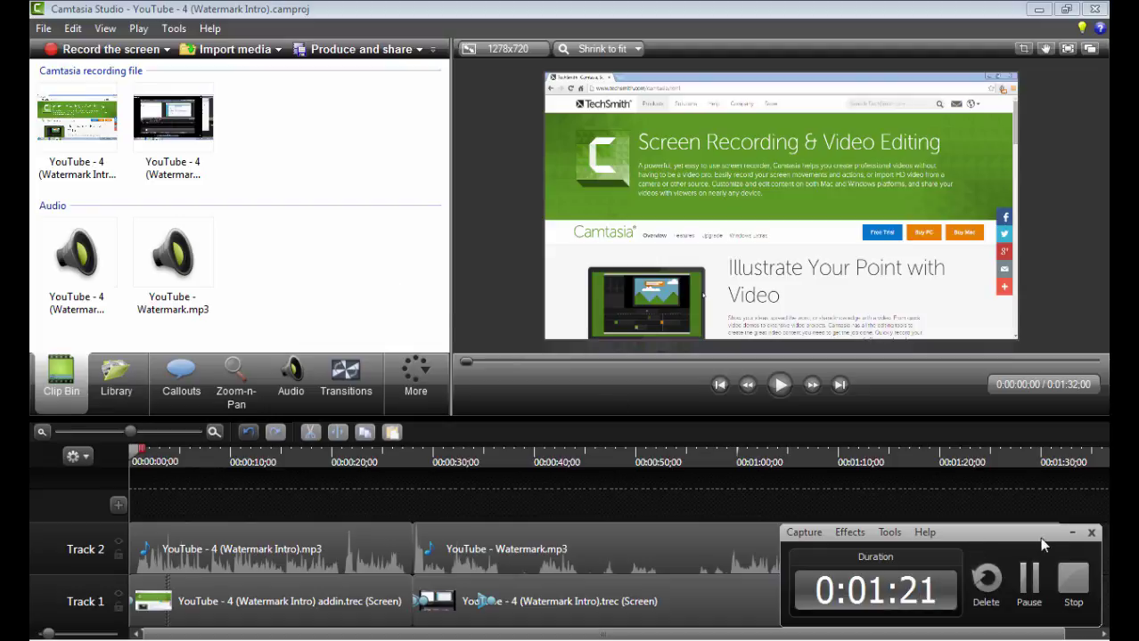
- Close the floating recording-duration panel, then open and cancel the Import media dialog
left_click(1072, 532)
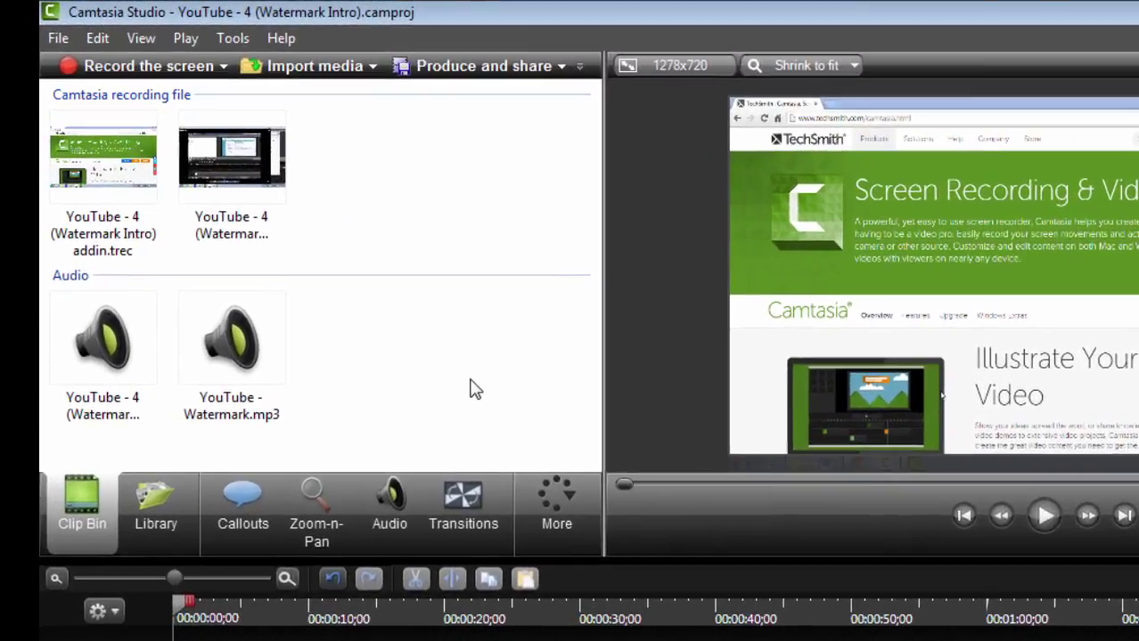
left_click(326, 70)
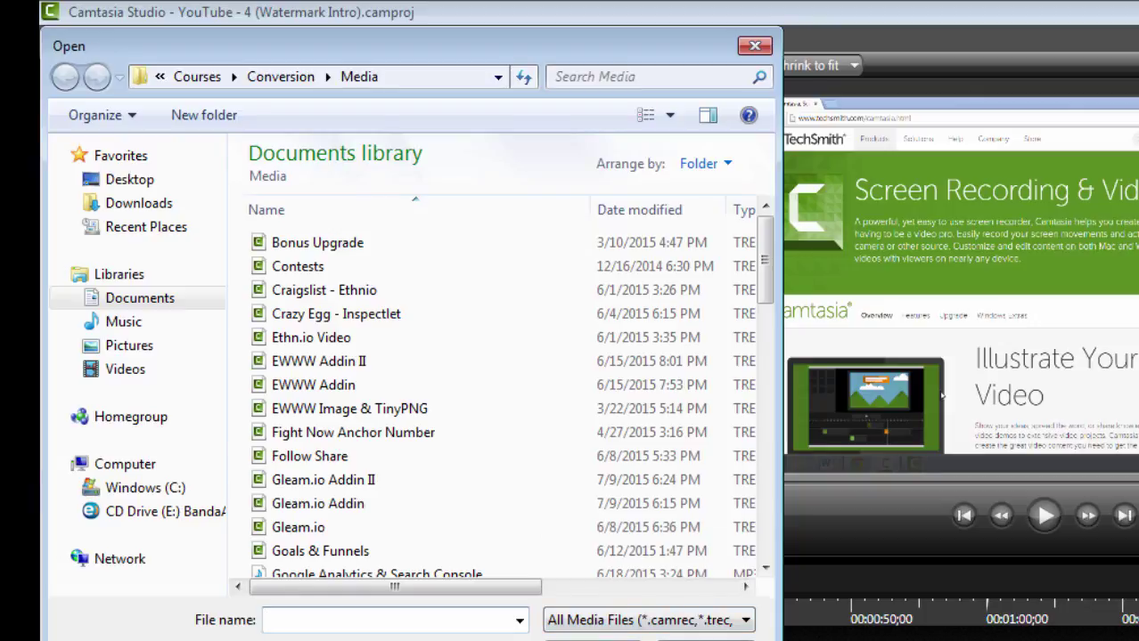
key("Escape")
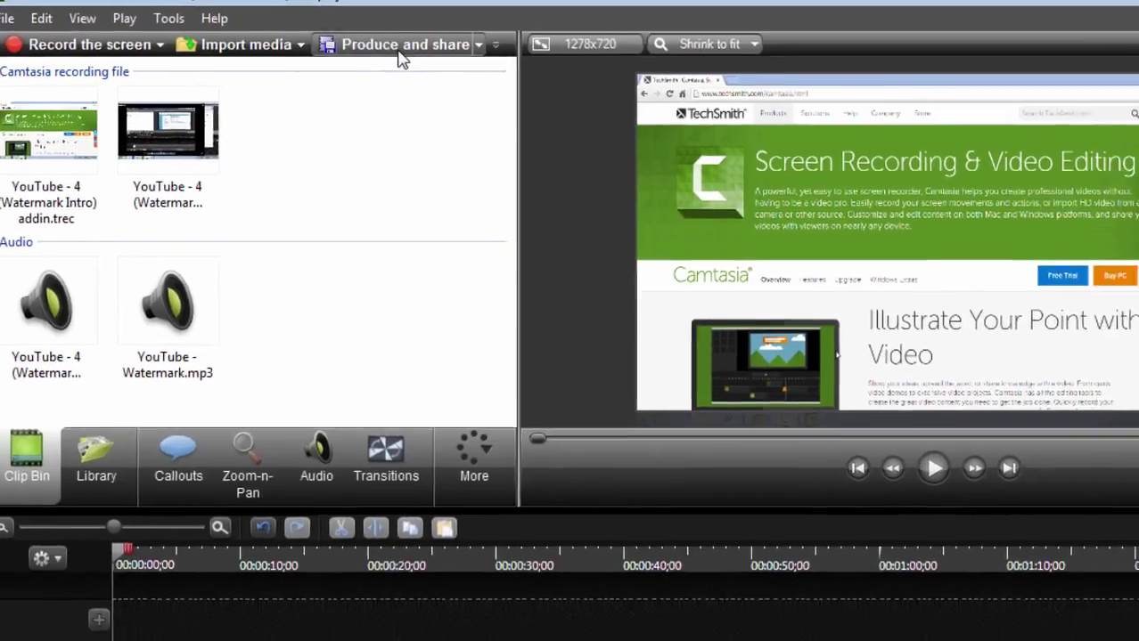
- Start the Production Wizard with custom production settings and MP4 as the output format
left_click(401, 55)
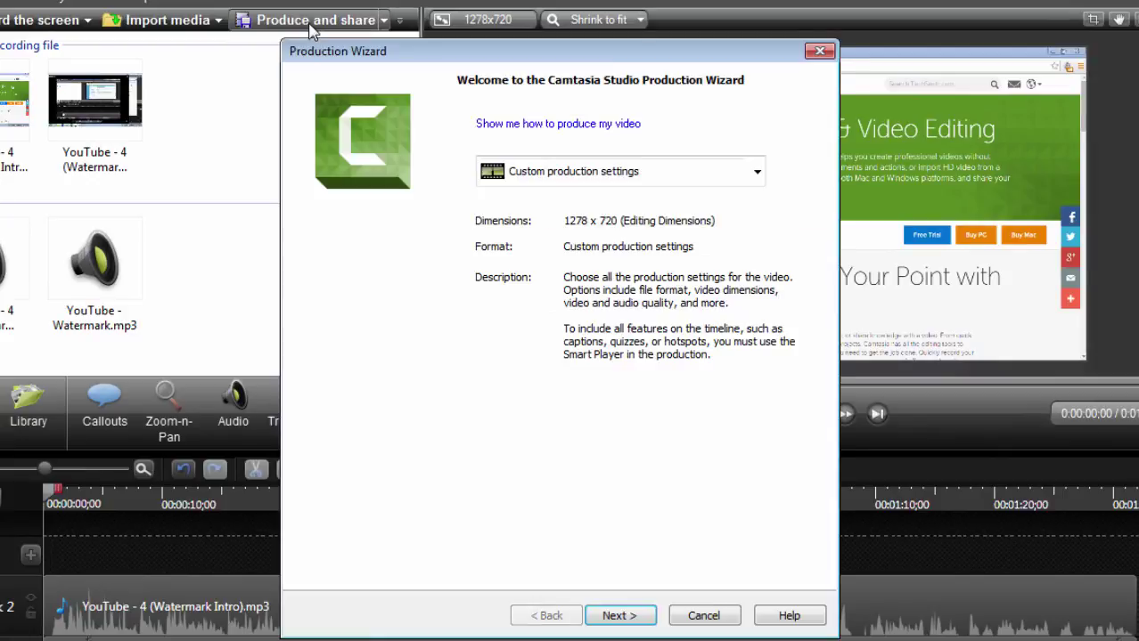
left_click(583, 184)
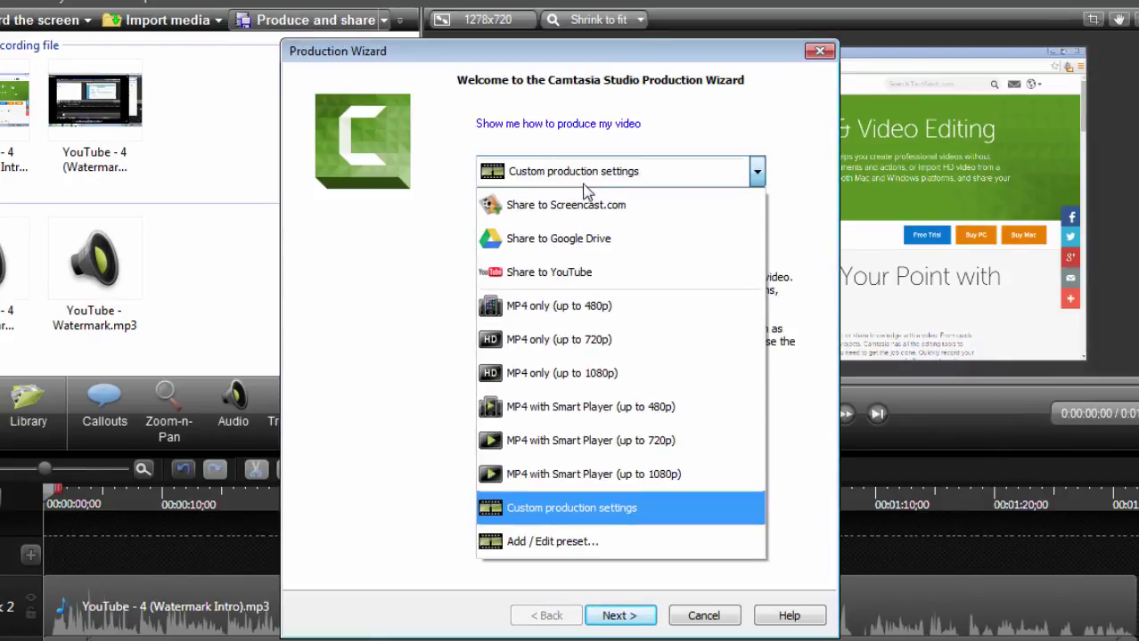
left_click(570, 510)
left_click(629, 616)
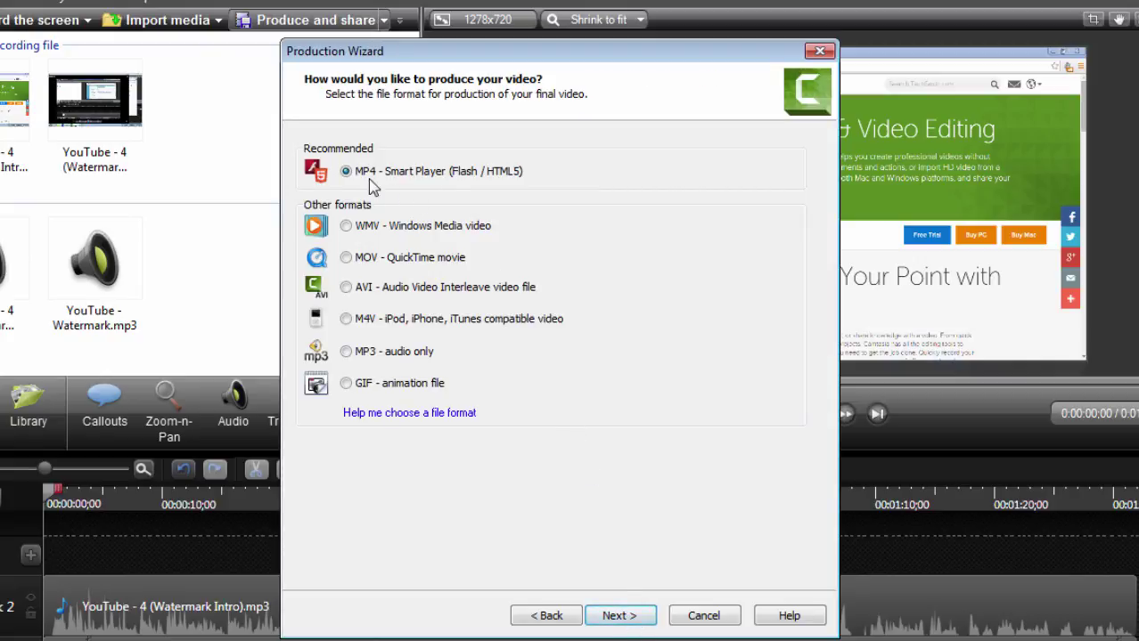
left_click(613, 617)
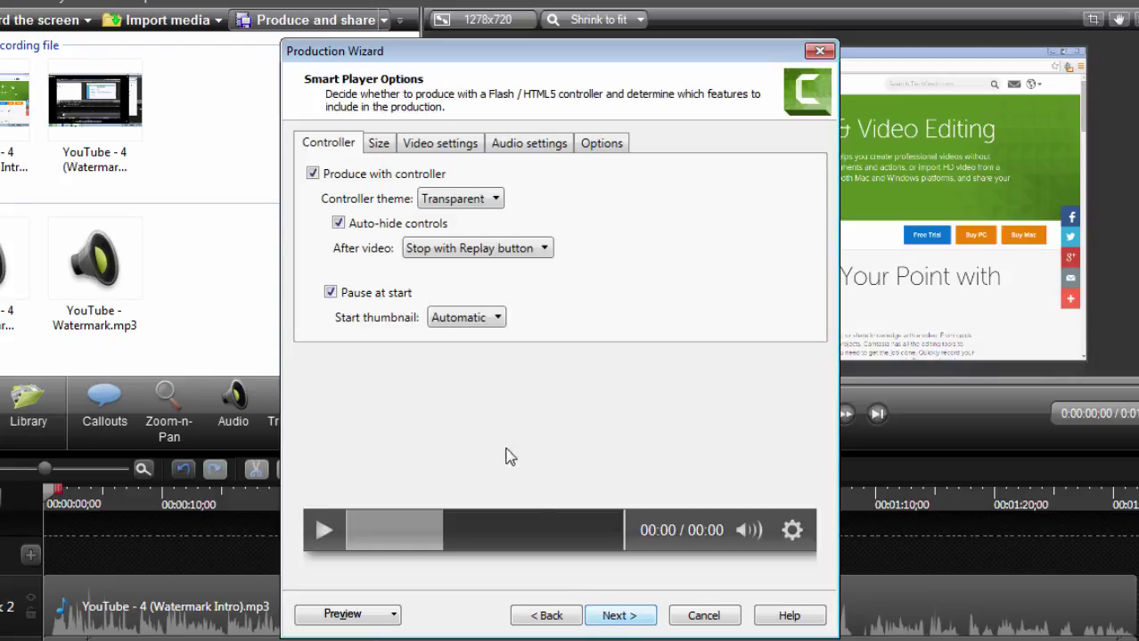
- Produce the MP4 without a player controller, keeping encoding quality at 100%
left_click(312, 175)
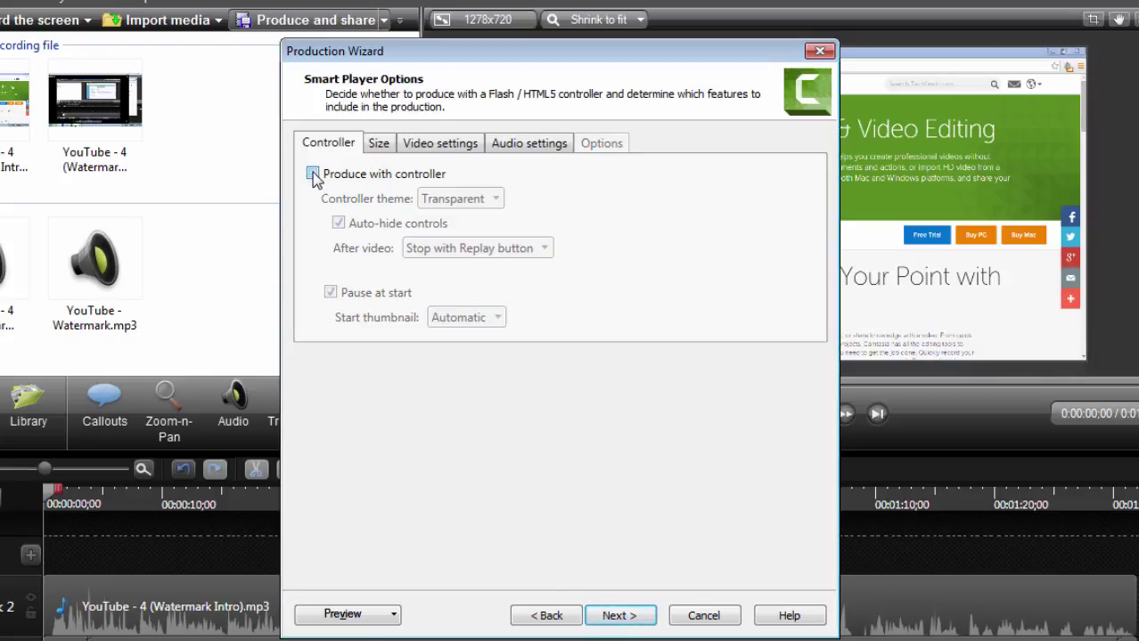
left_click(427, 145)
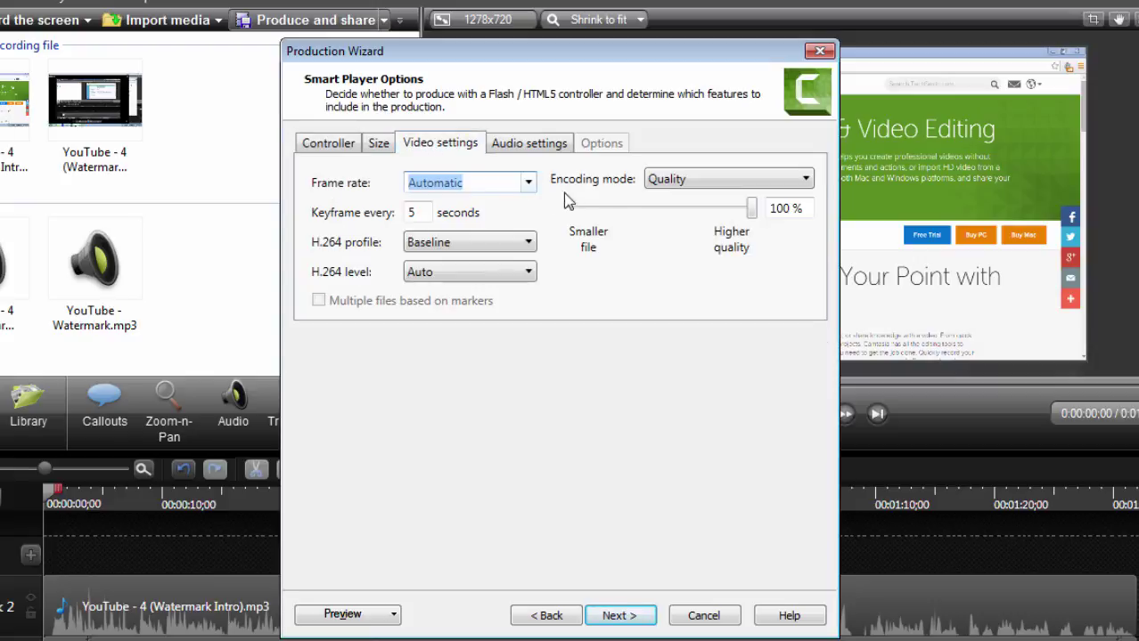
left_click(750, 210)
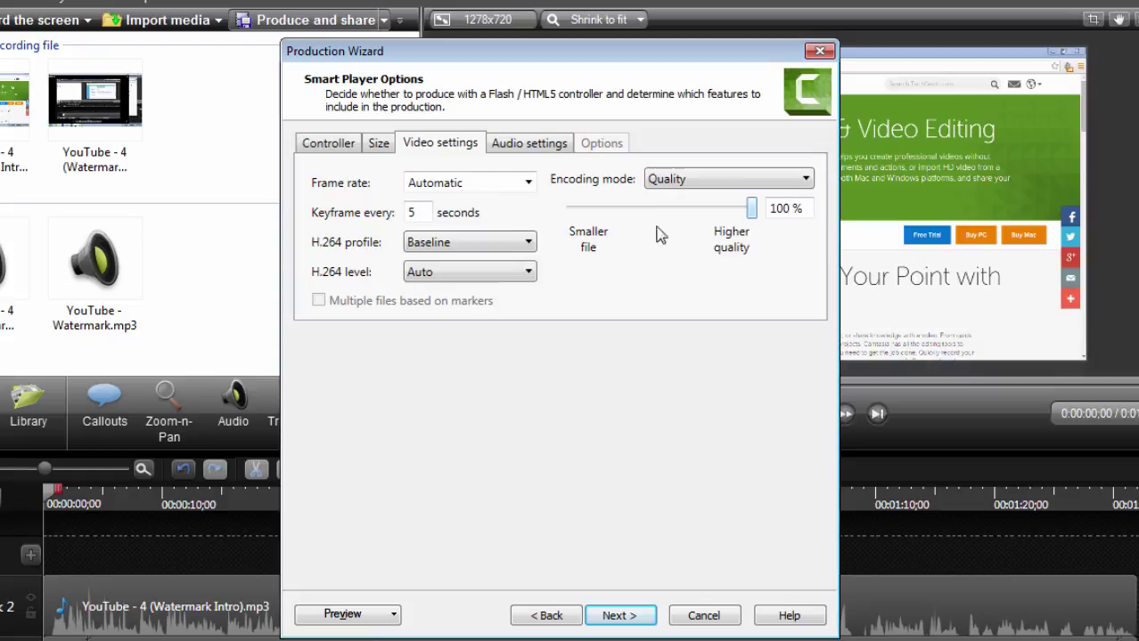
left_click(621, 615)
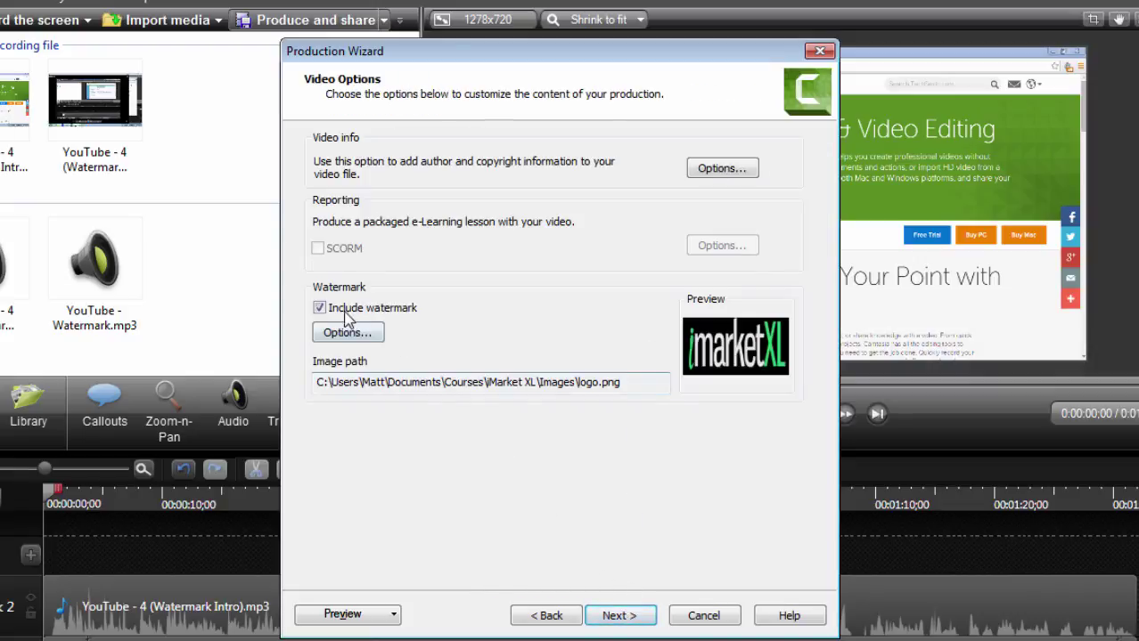
- Include a watermark in the video using the Images\logo.png file
left_click(319, 308)
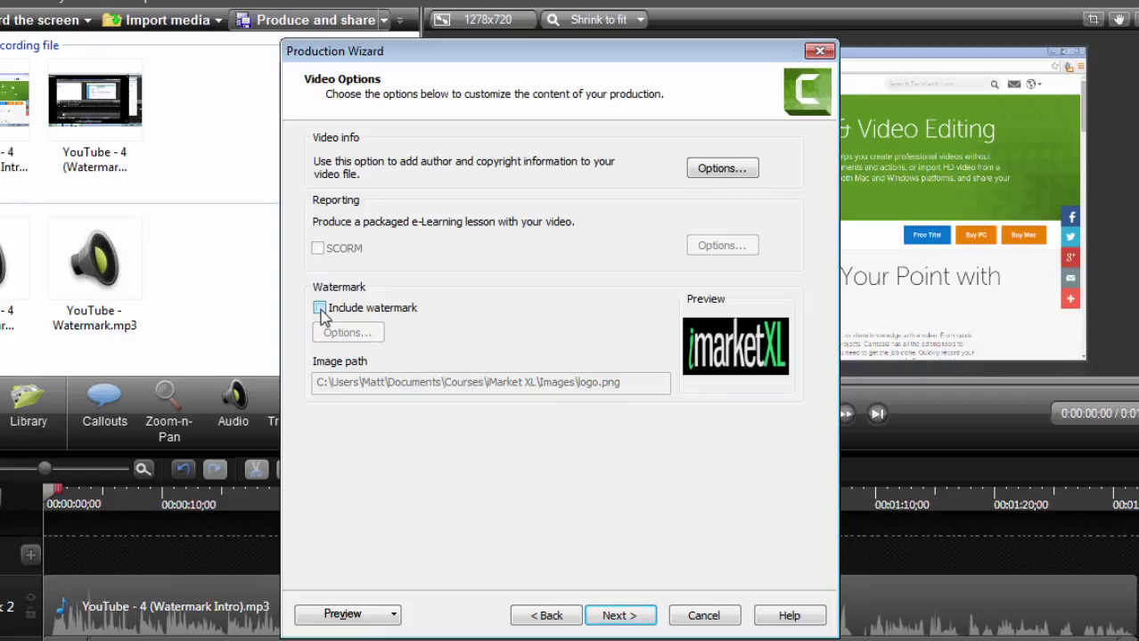
left_click(319, 308)
left_click(352, 333)
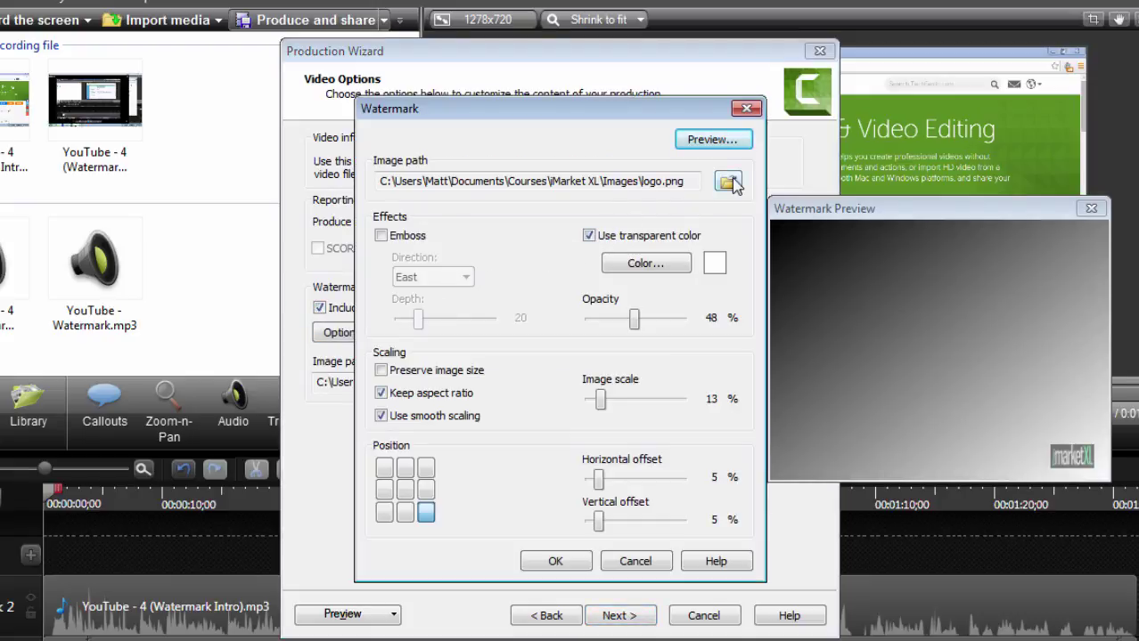
left_click(728, 183)
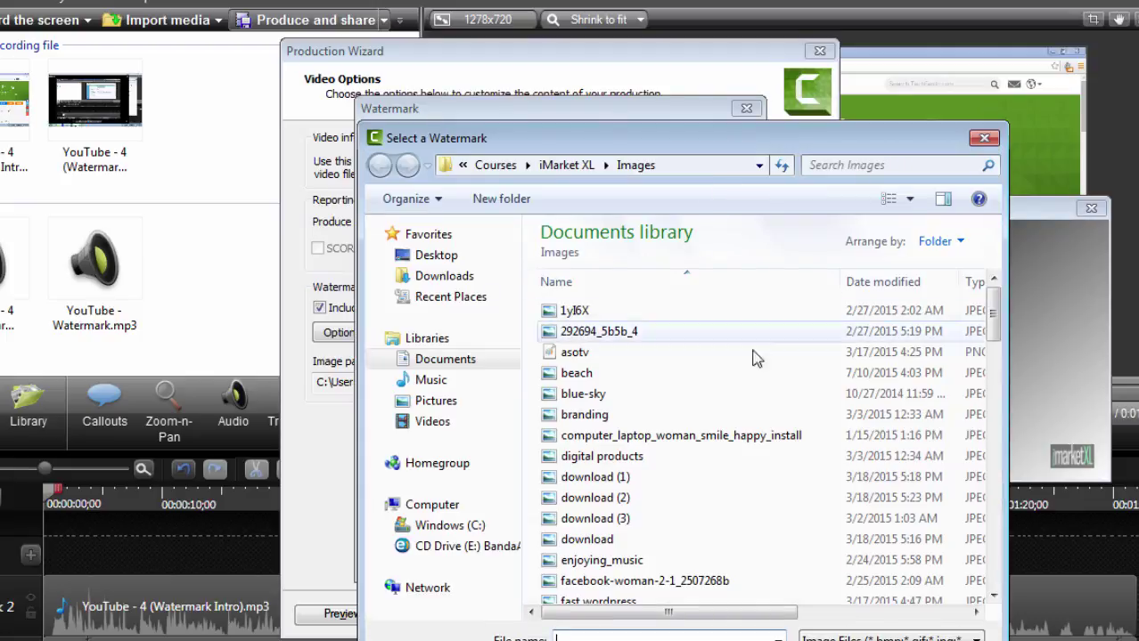
left_click_drag(993, 319, 995, 455)
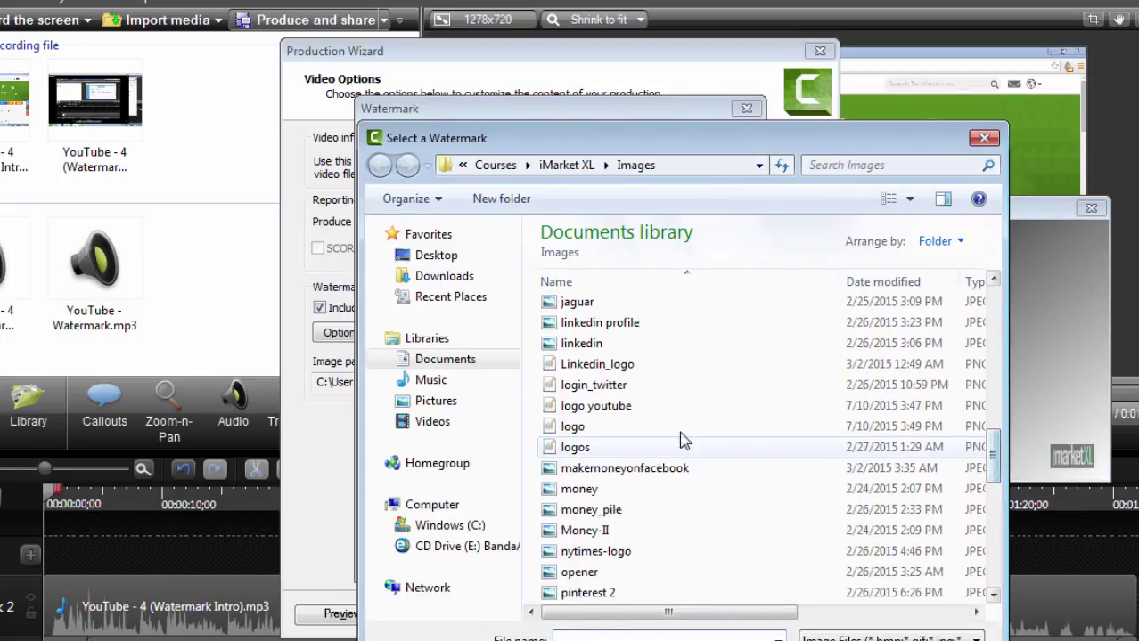
left_click(623, 432)
double_click(624, 432)
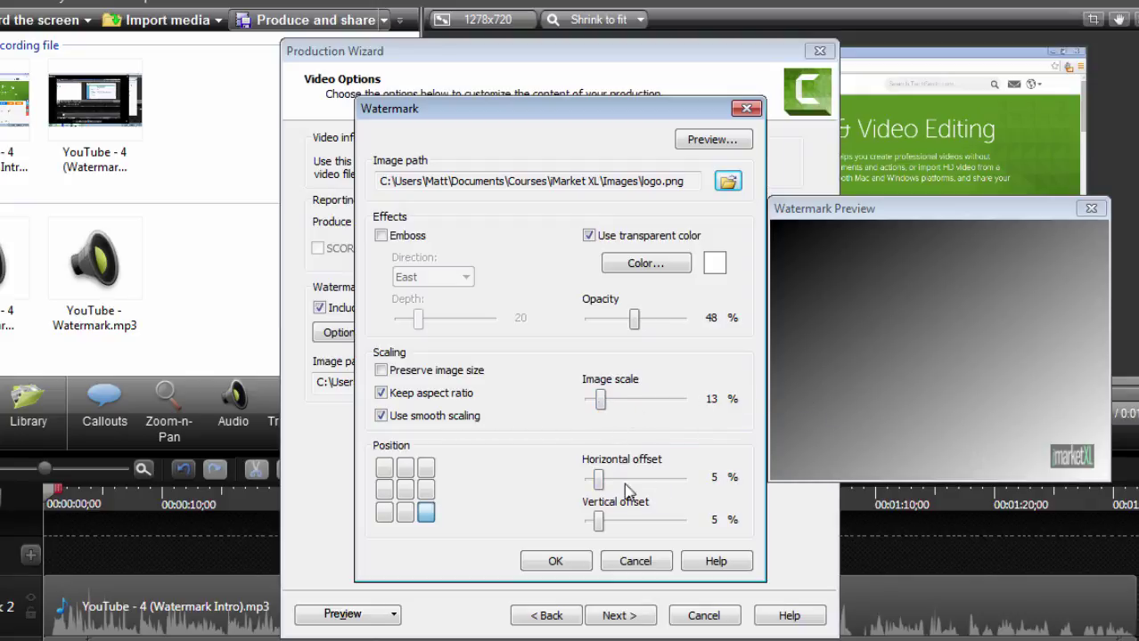
- Position the logo watermark in the bottom-right corner and confirm the watermark settings
left_click(384, 513)
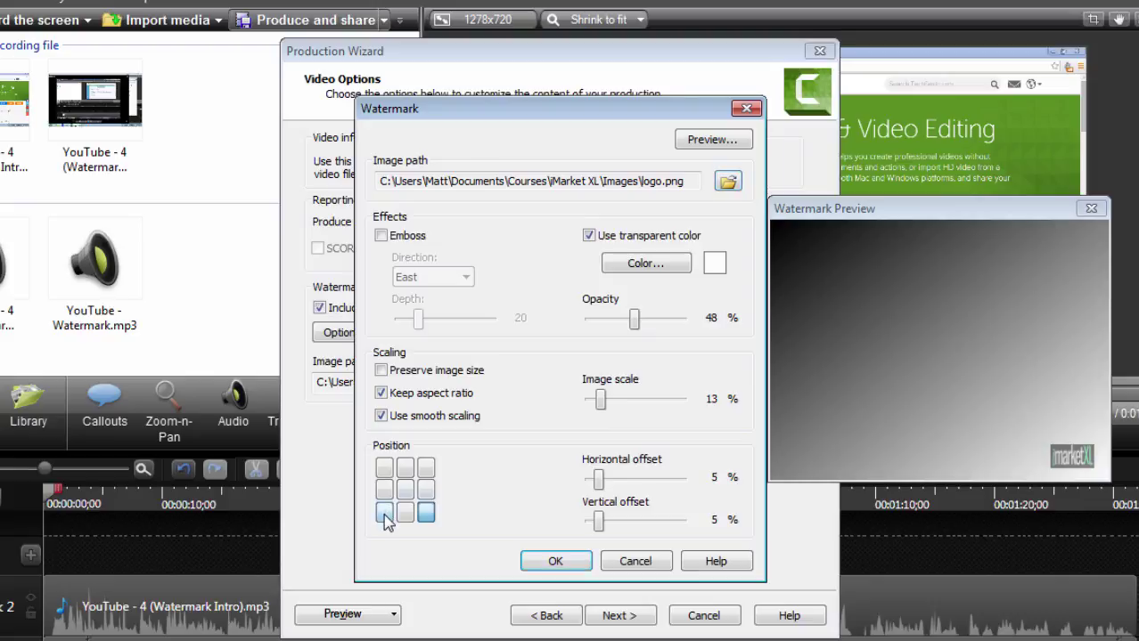
left_click(384, 468)
left_click(427, 471)
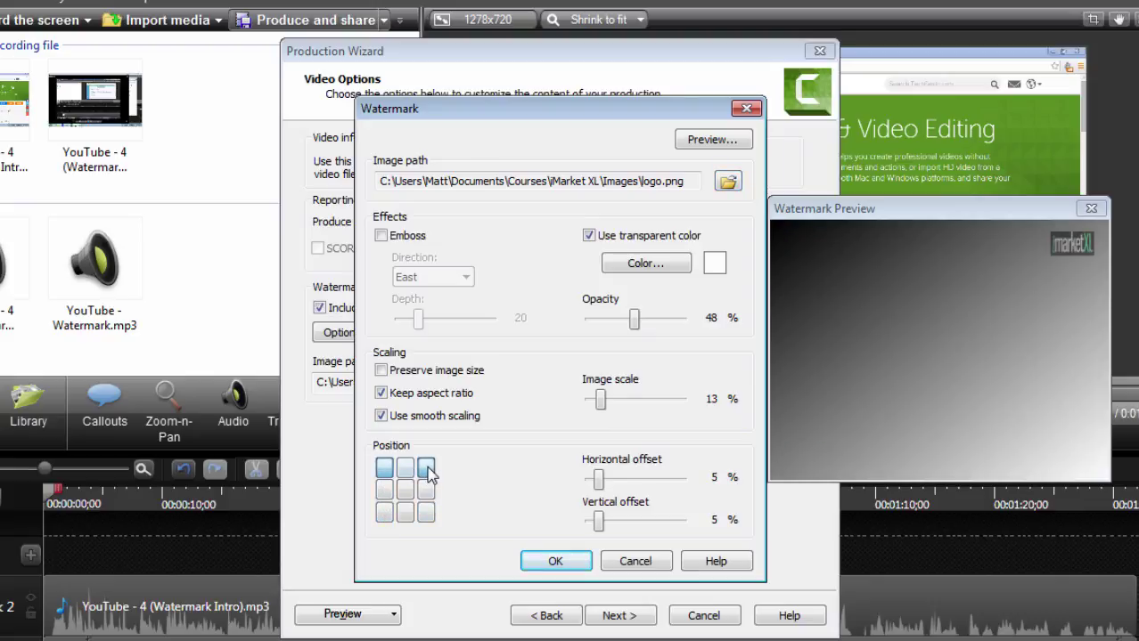
left_click(426, 513)
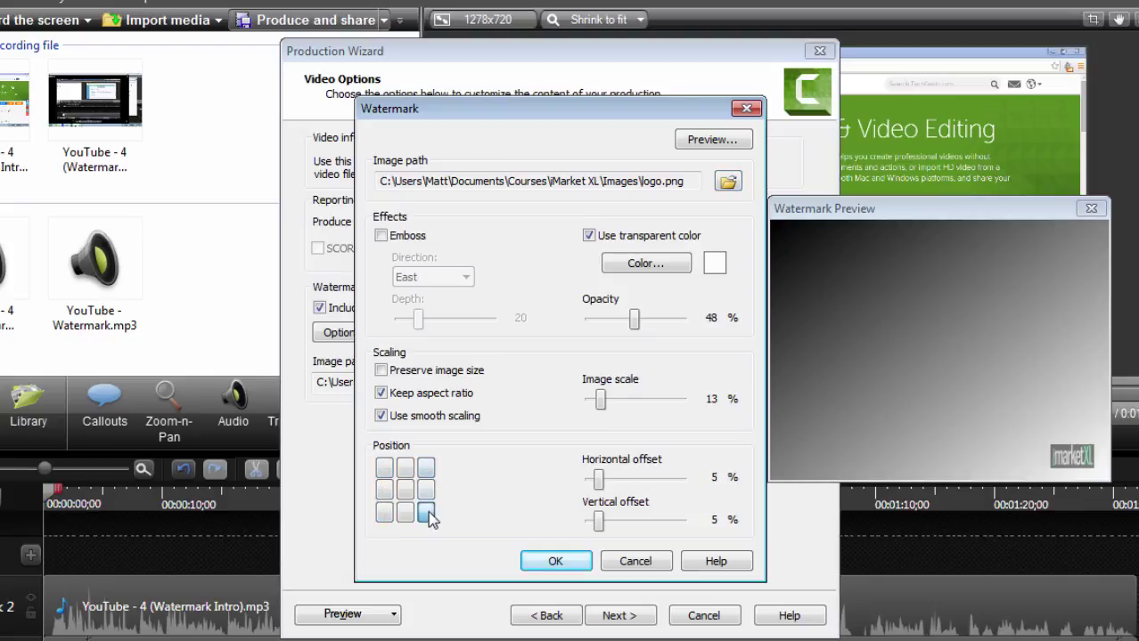
left_click(555, 562)
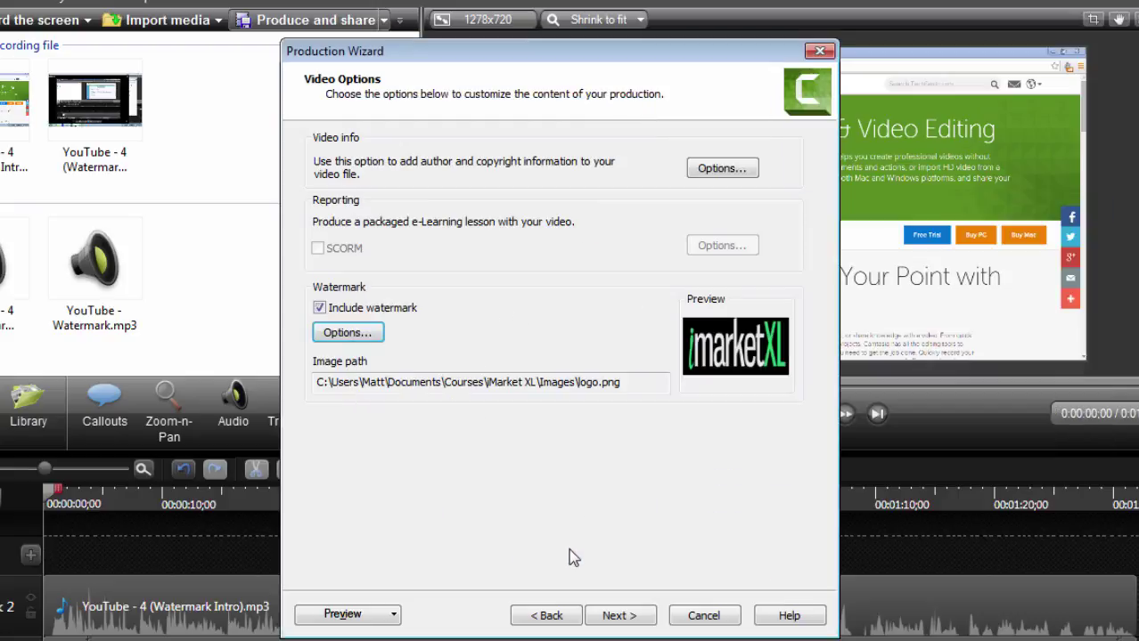
- Review the MP4's output name and folder, then cancel the wizard without producing
left_click(621, 616)
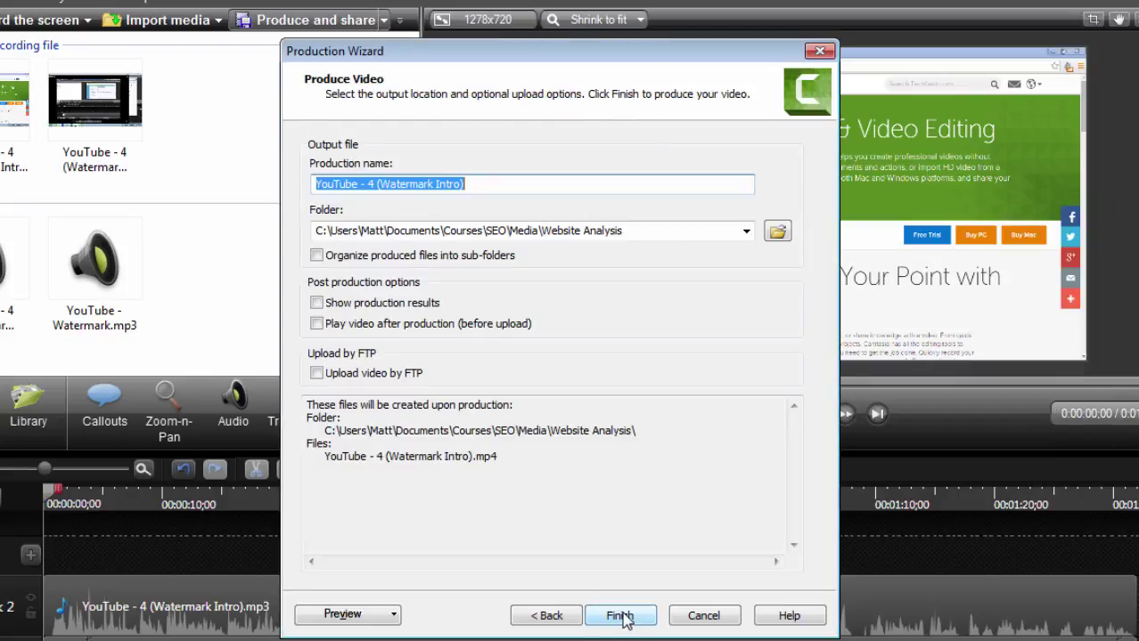
left_click(703, 615)
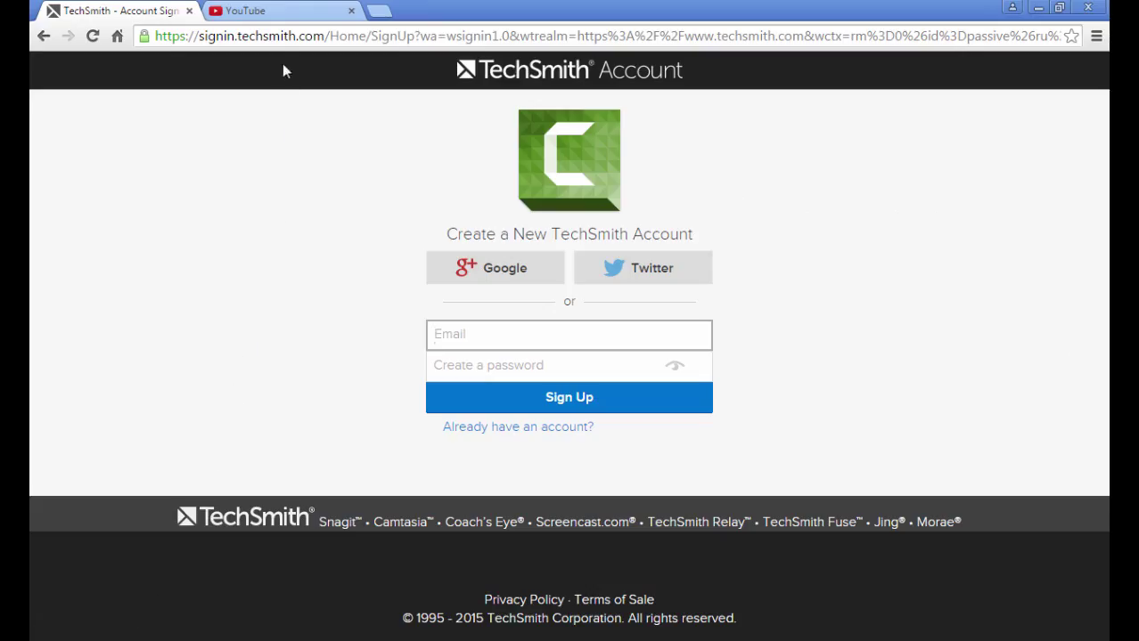
- Switch to YouTube Creator Studio and go to Channel > Branding
left_click(287, 19)
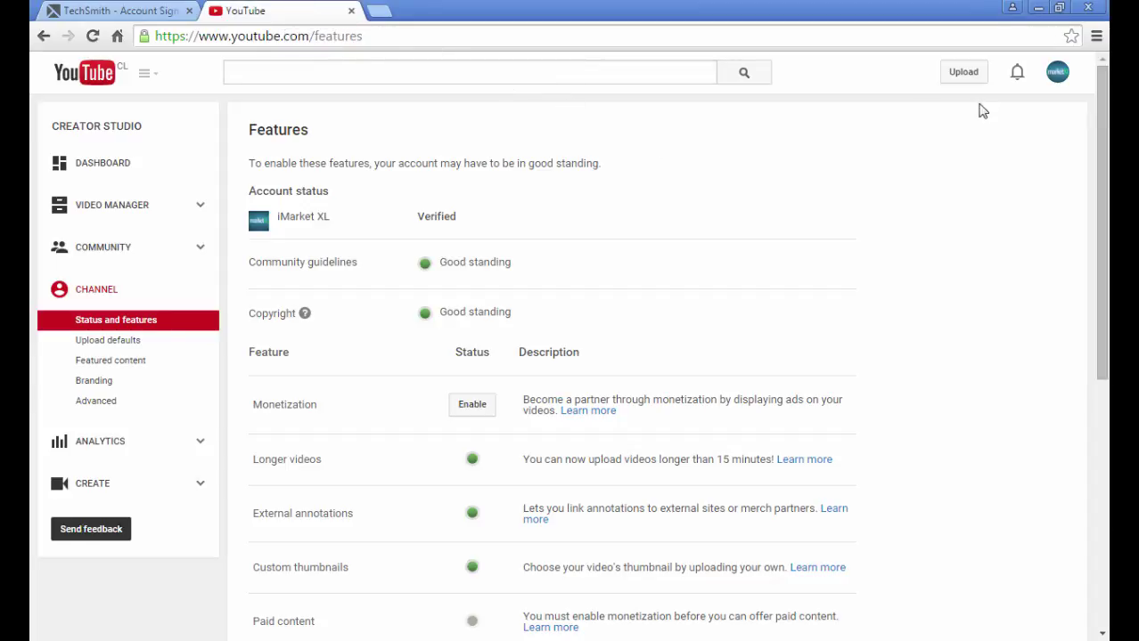
left_click(1058, 75)
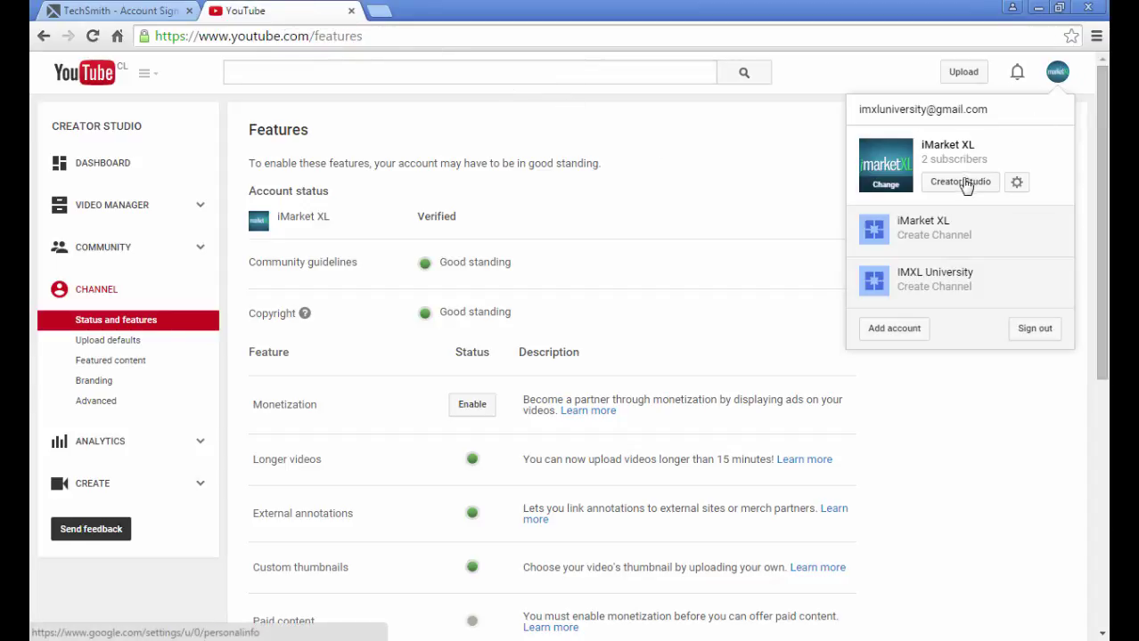
left_click(548, 203)
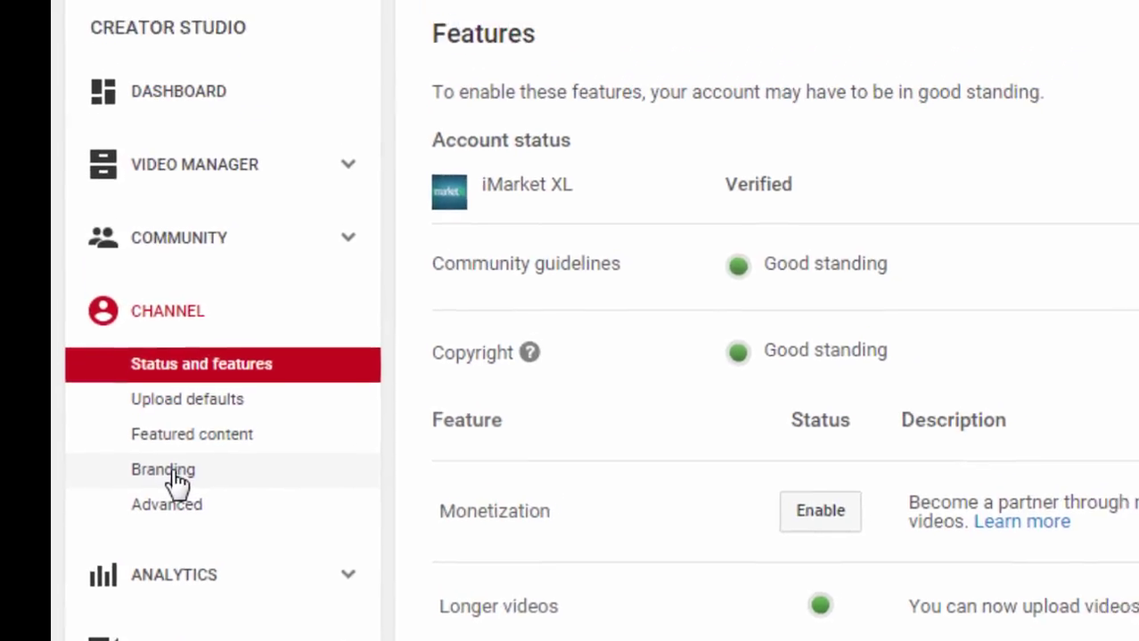
left_click(173, 472)
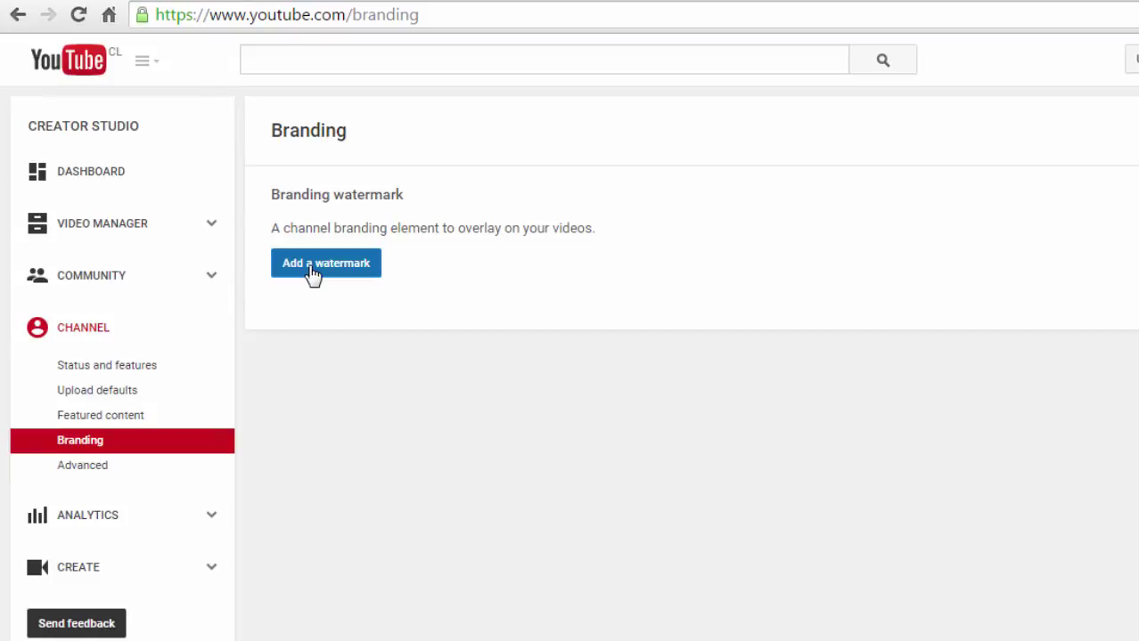
- Open the Upload a watermark dialog via Add a watermark
left_click(312, 267)
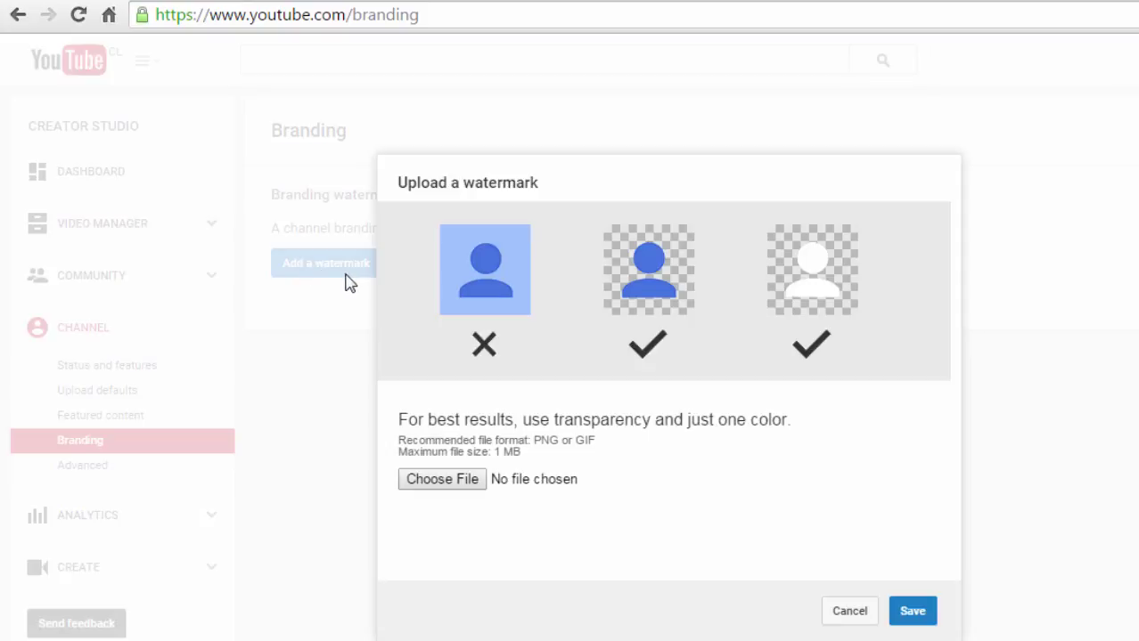